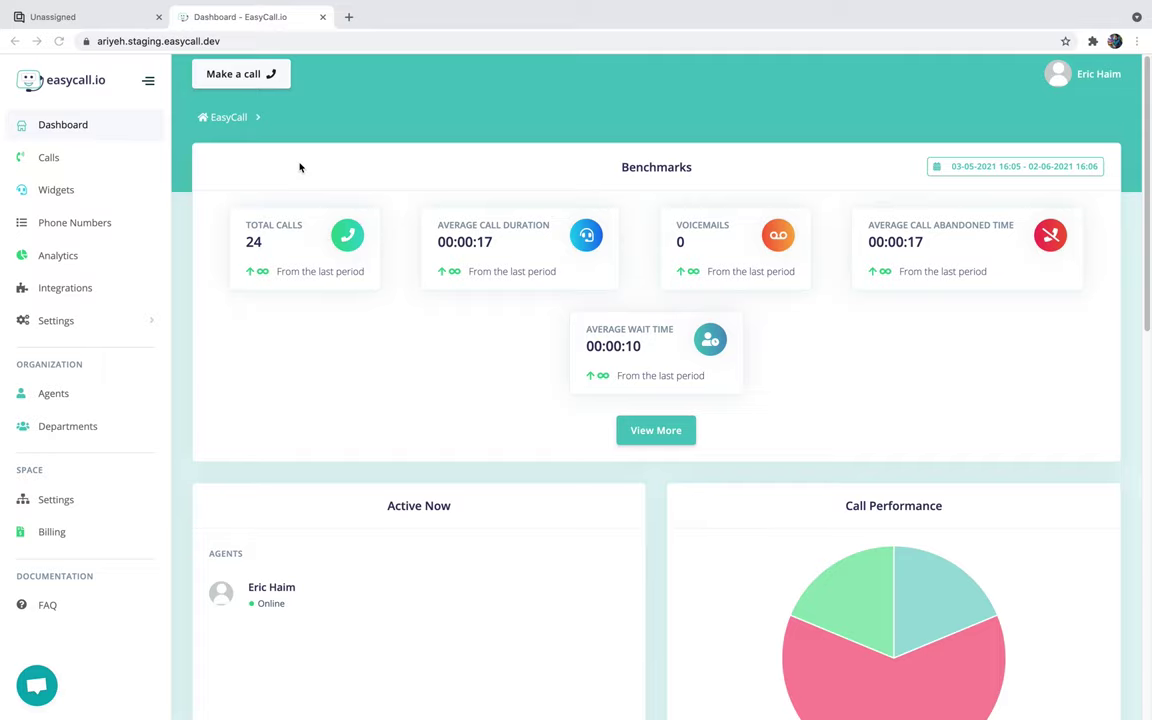
Start setup from the Gorgias card on EasyCall's Integrations page, then switch to the Gorgias tab
click(50, 288)
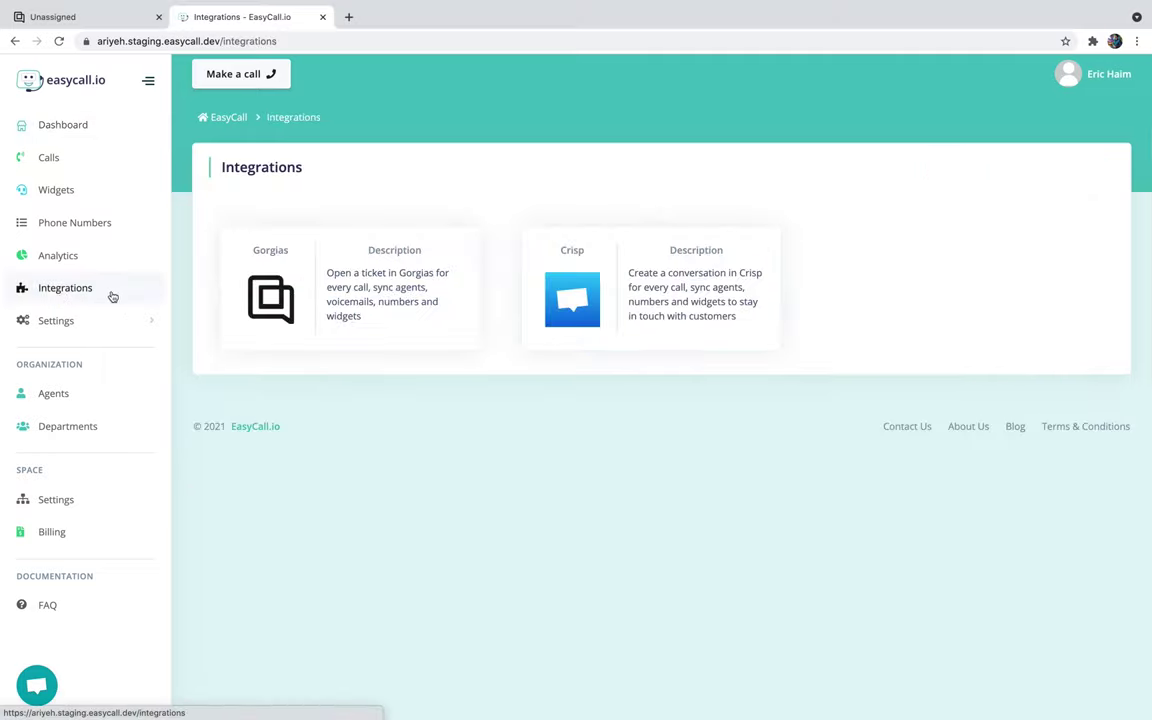
mouse_move(310, 292)
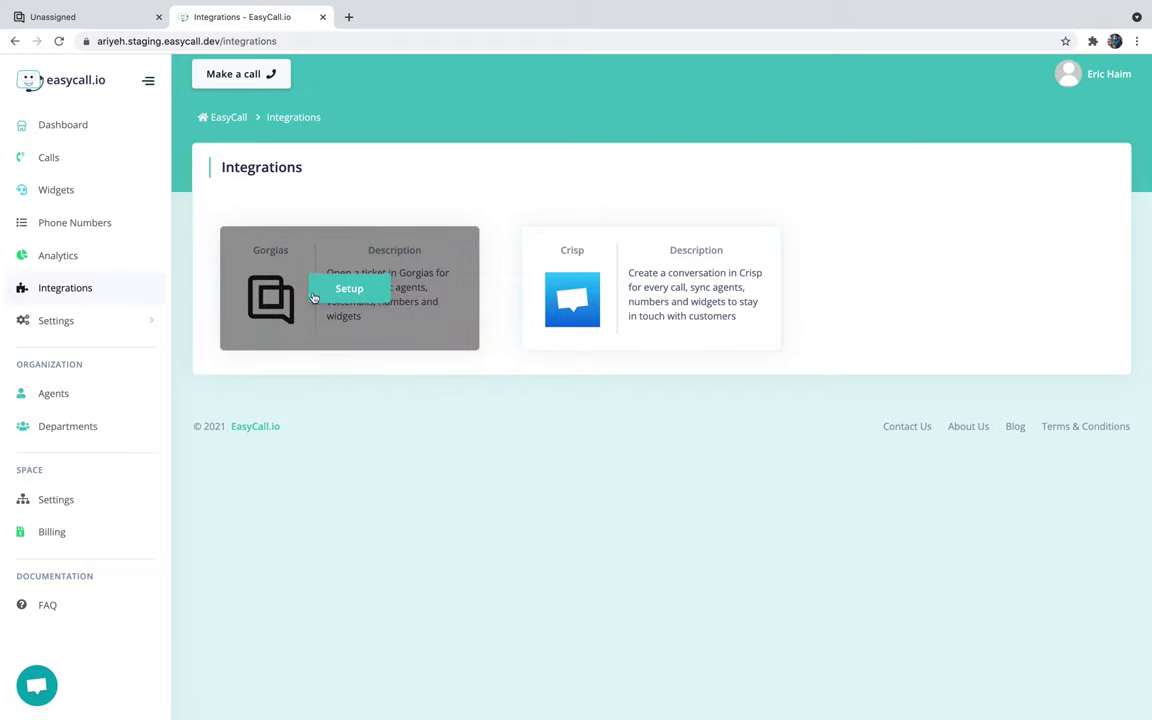
click(337, 290)
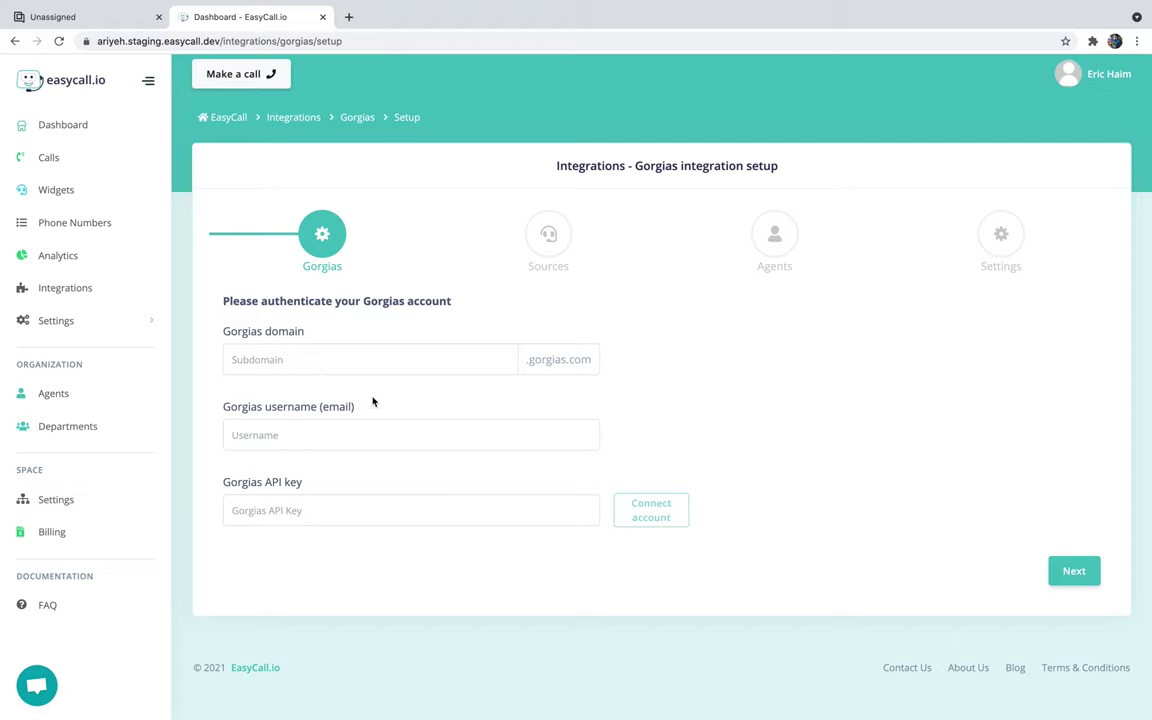
click(110, 20)
Copy the Gorgias account username from Settings > REST API and return to EasyCall
click(59, 78)
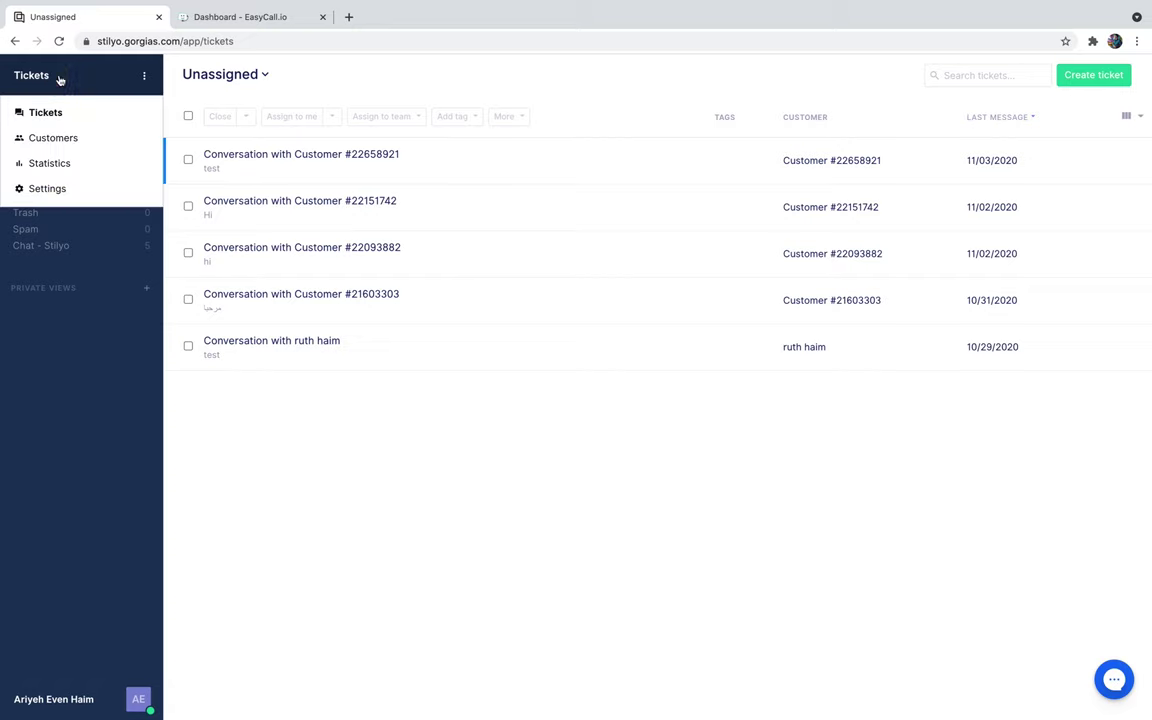
click(47, 187)
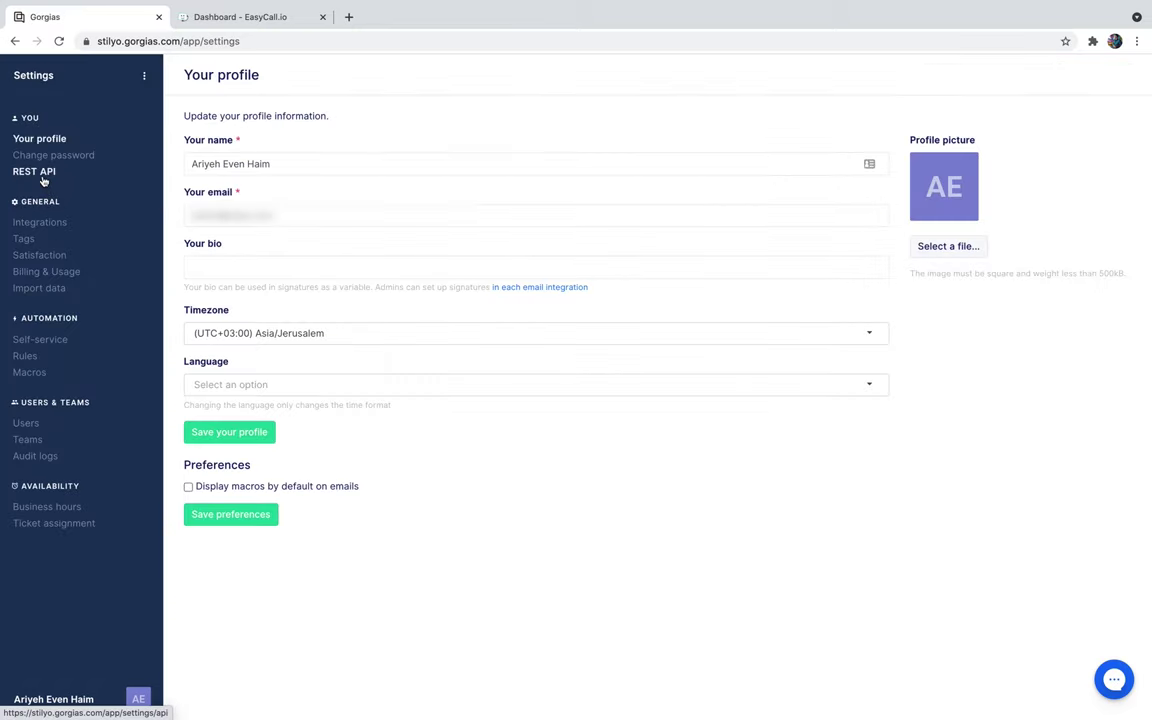
click(40, 173)
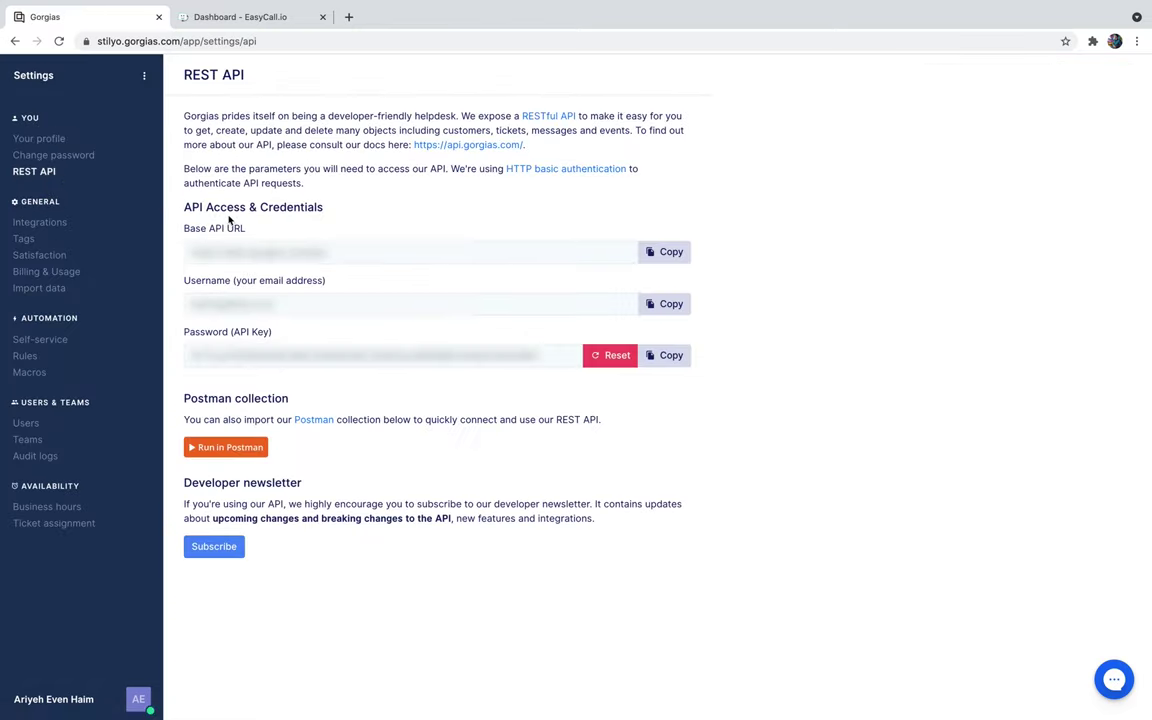
click(663, 303)
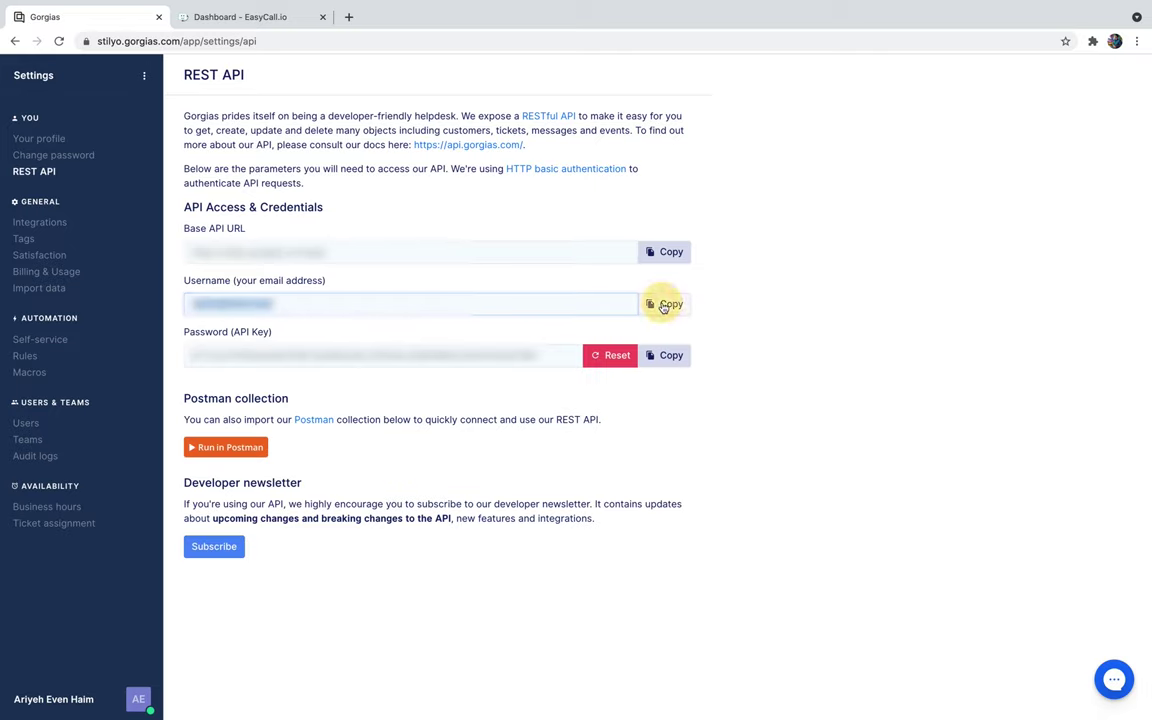
click(203, 17)
Enter the subdomain 'stilyo' and paste the copied Gorgias username
click(302, 357)
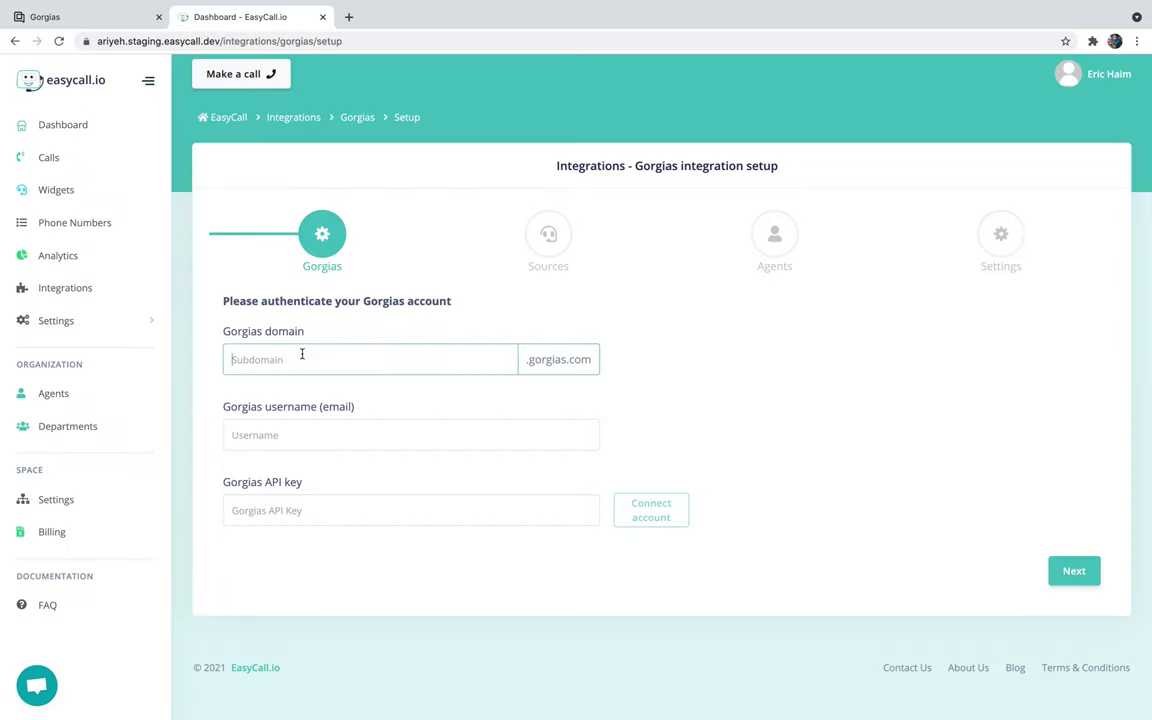
text(stilyo)
click(347, 431)
key(super+v)
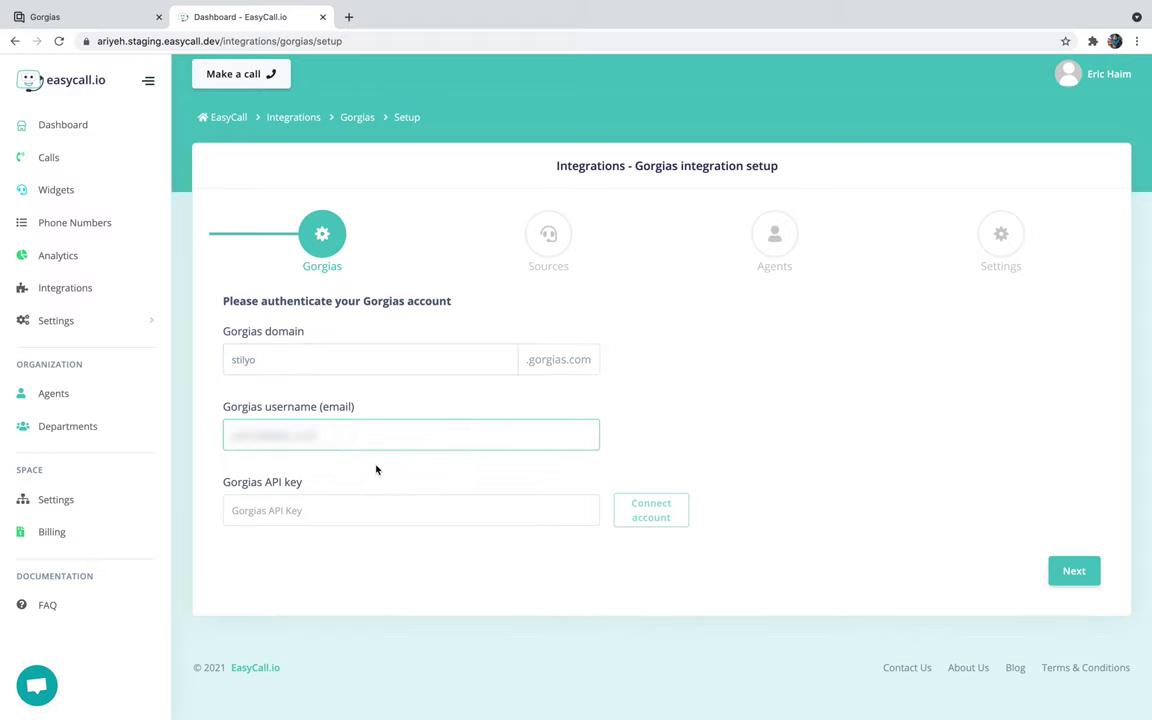
Copy the Gorgias API key into the form, connect the account, and continue to Sources
click(98, 16)
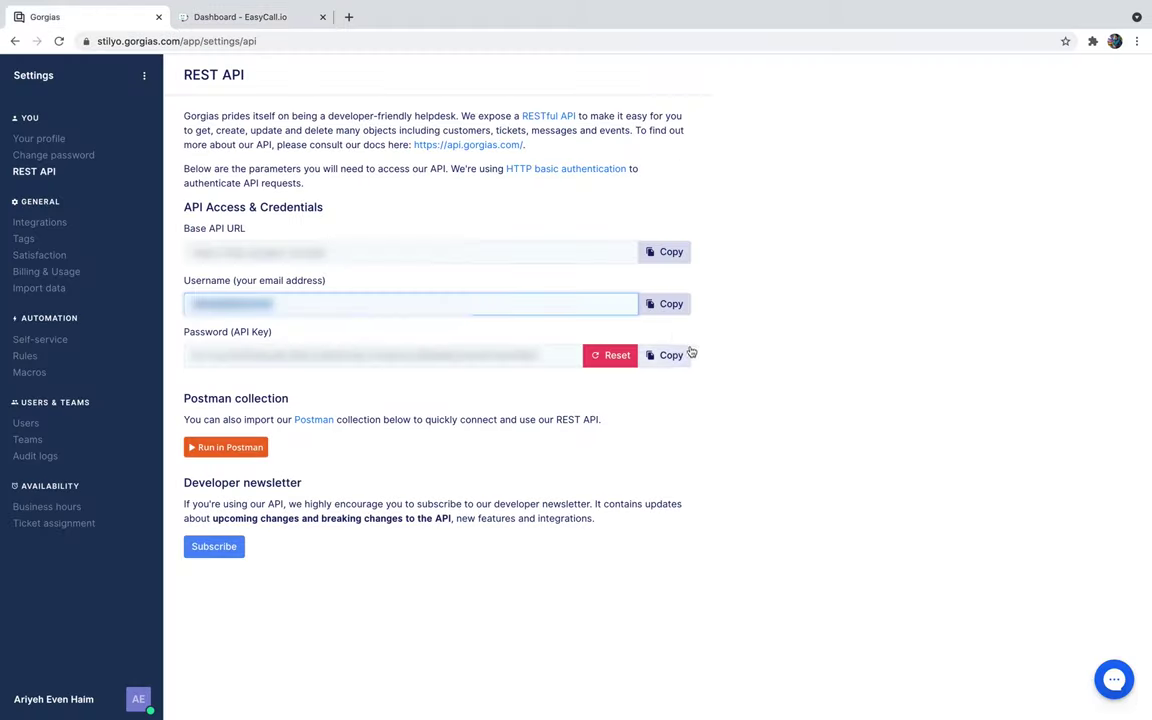
click(676, 355)
click(208, 16)
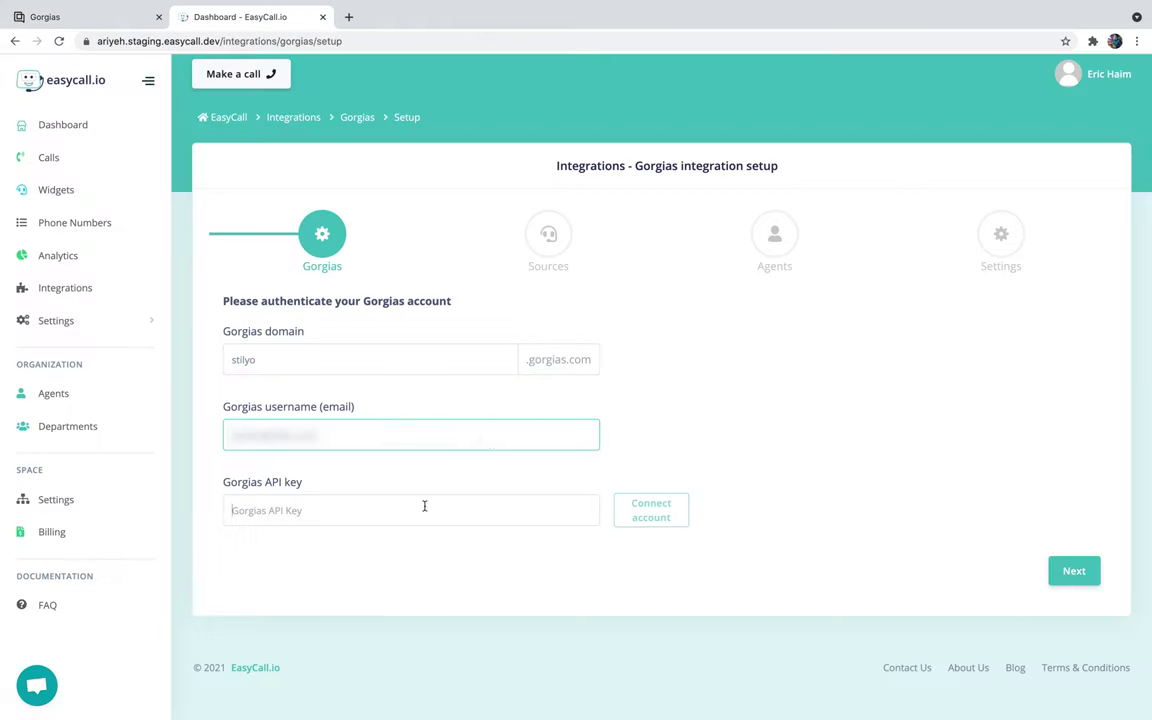
click(424, 506)
key(super+v)
click(666, 516)
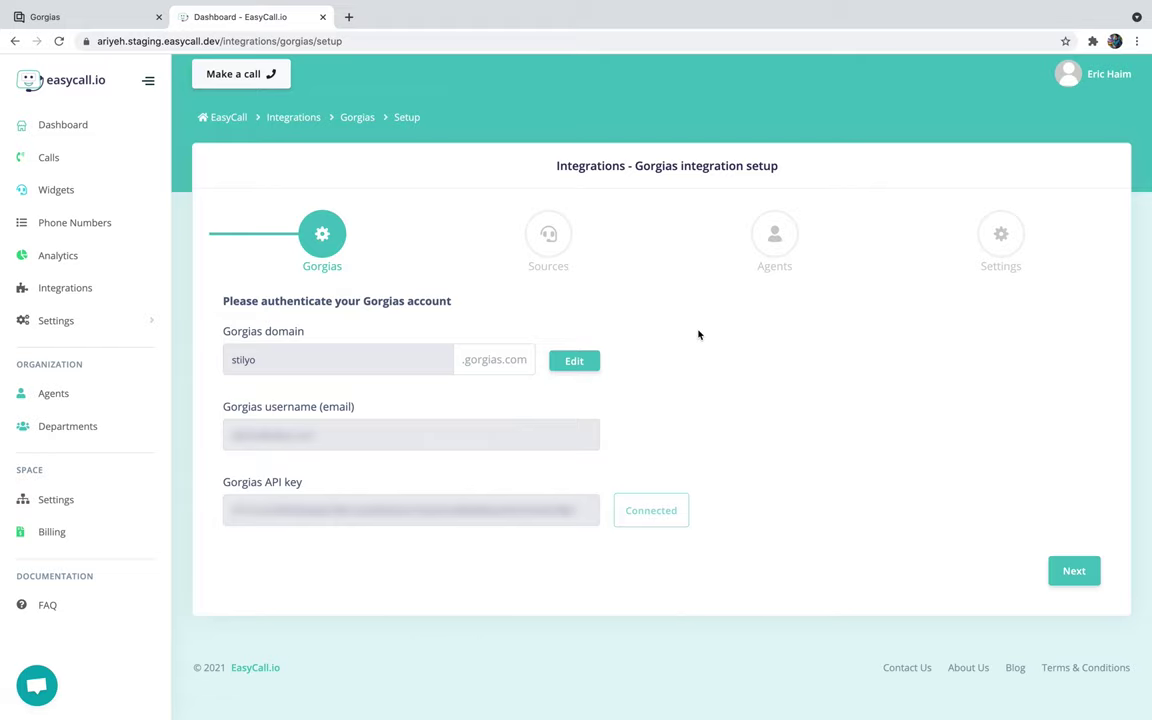
click(1090, 575)
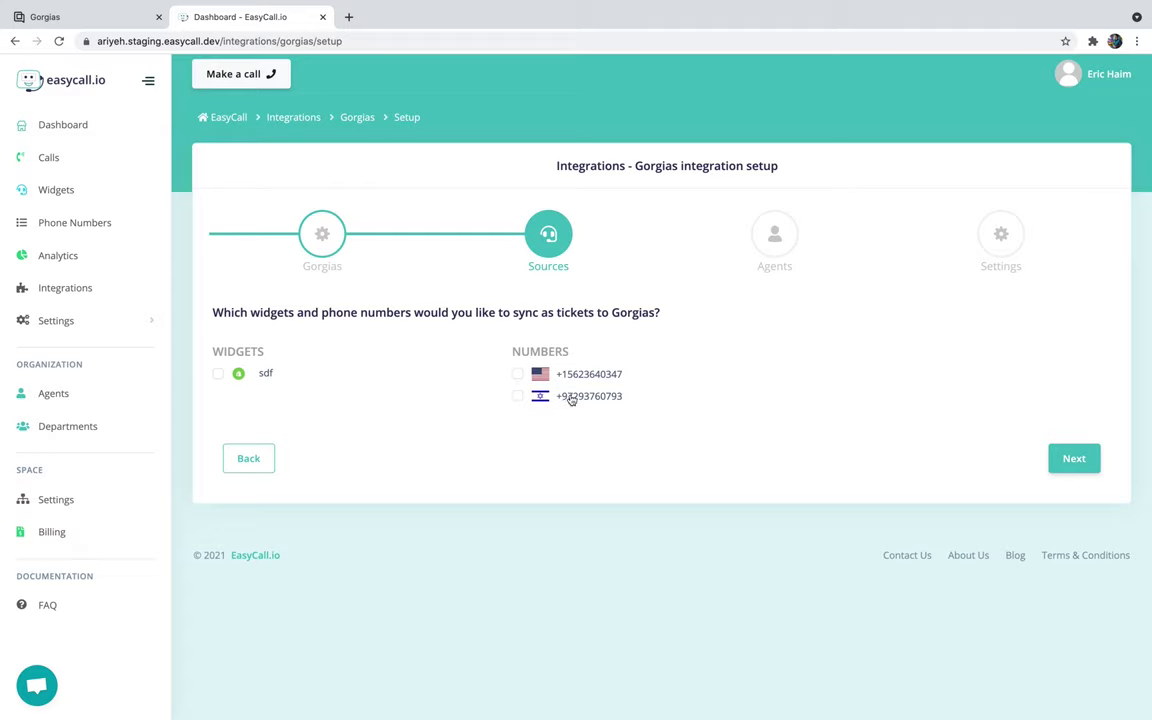
Select the +972 phone number and the sdf widget for syncing, then continue to Agents
click(517, 399)
click(216, 377)
click(1074, 460)
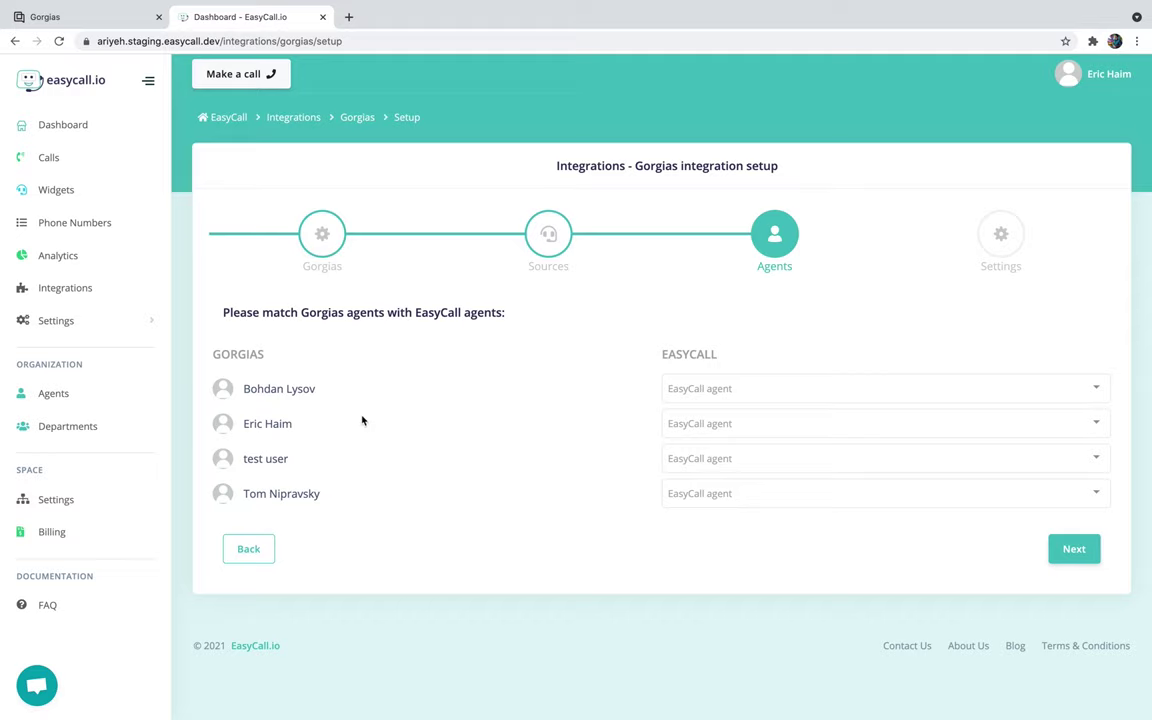
Pair the second and fourth Gorgias agents with EasyCall agents, then continue to Settings
click(697, 423)
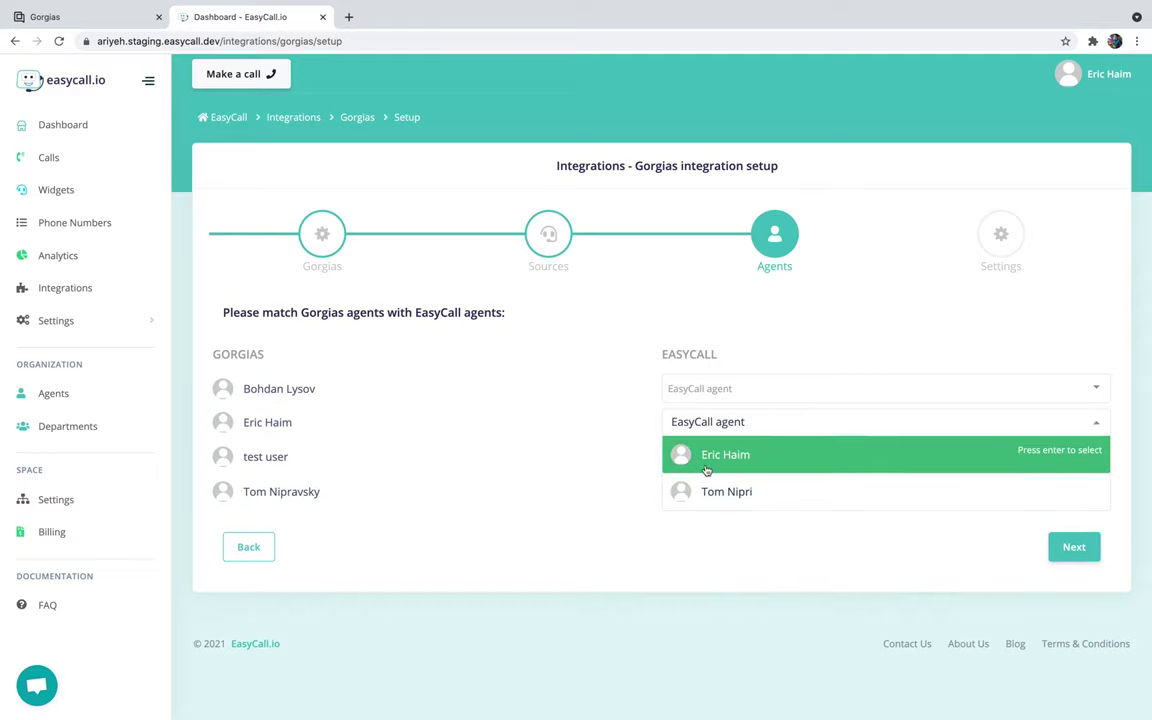
click(708, 460)
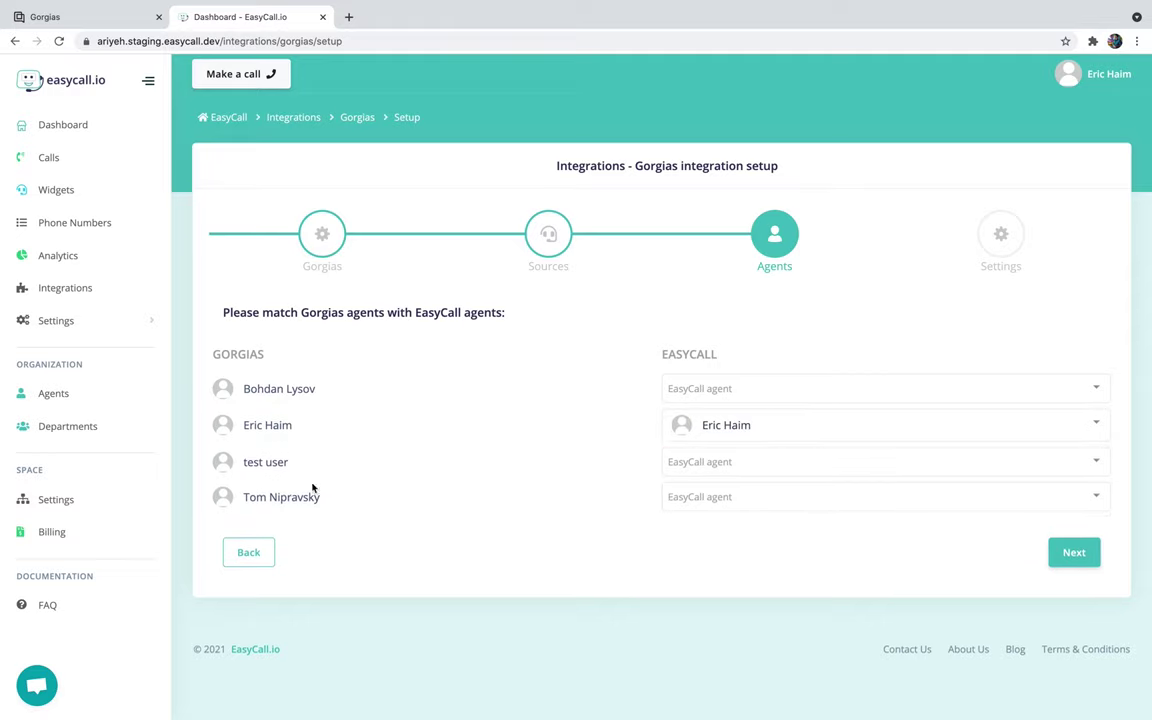
click(688, 494)
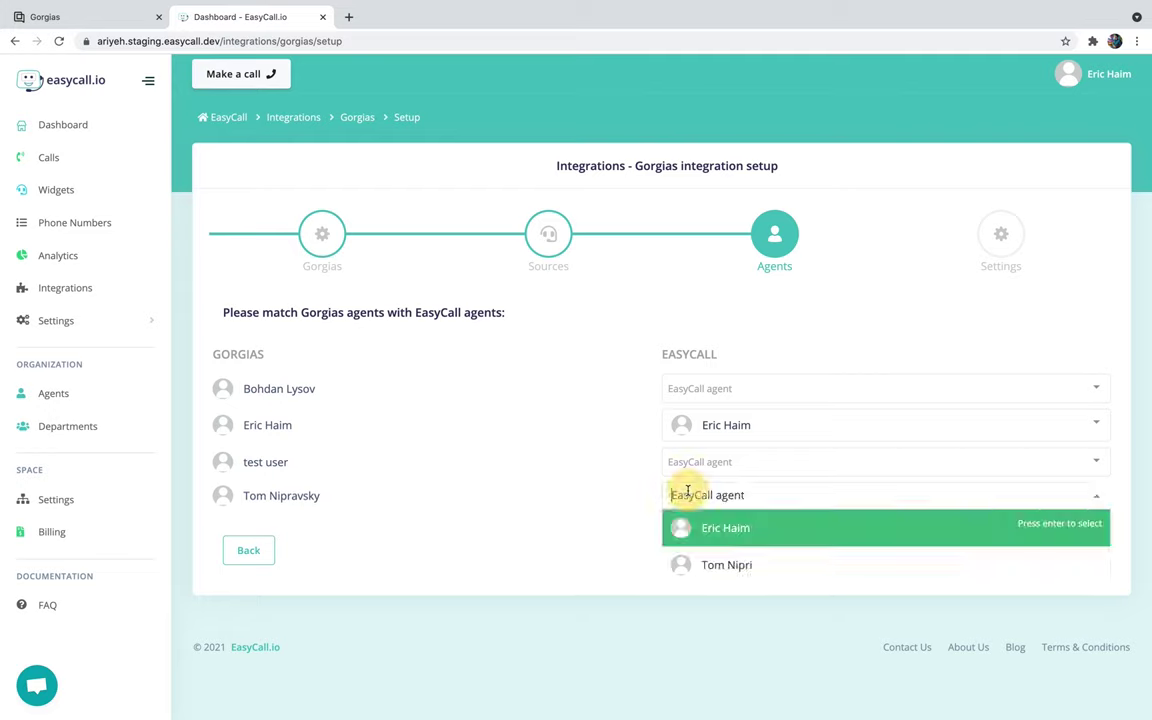
click(709, 562)
click(1073, 555)
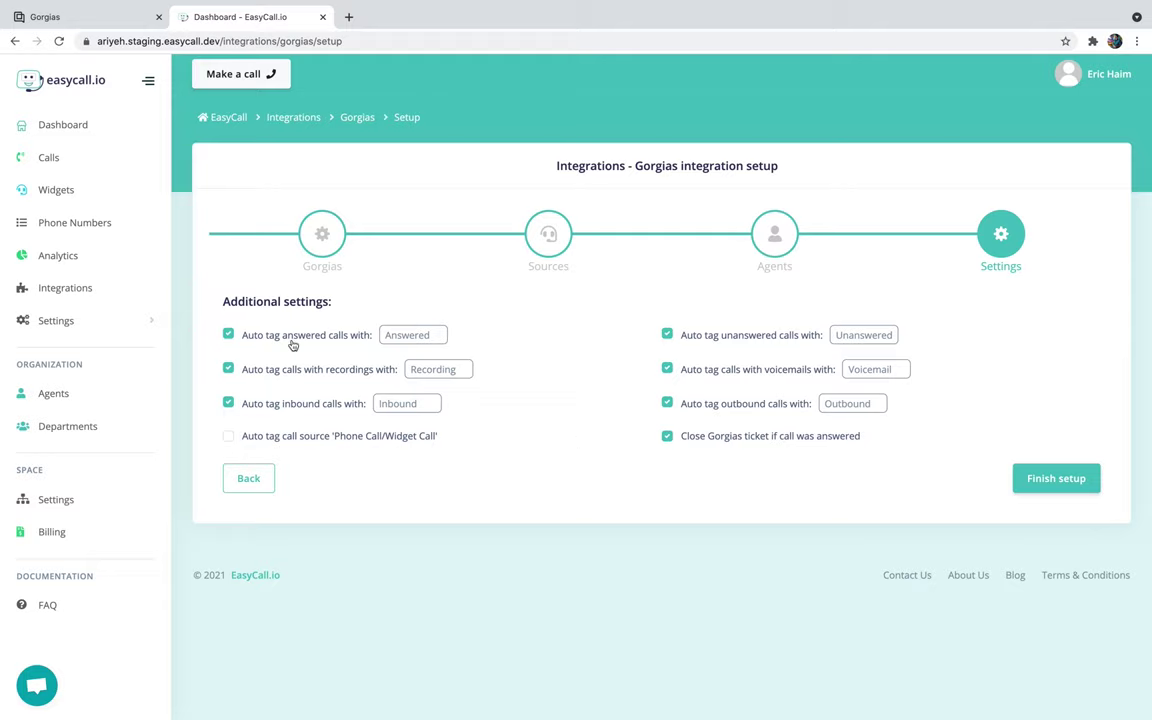
Keep the Answered and Unanswered tag names and uncheck 'Close Gorgias ticket if call was answered'
double_click(393, 335)
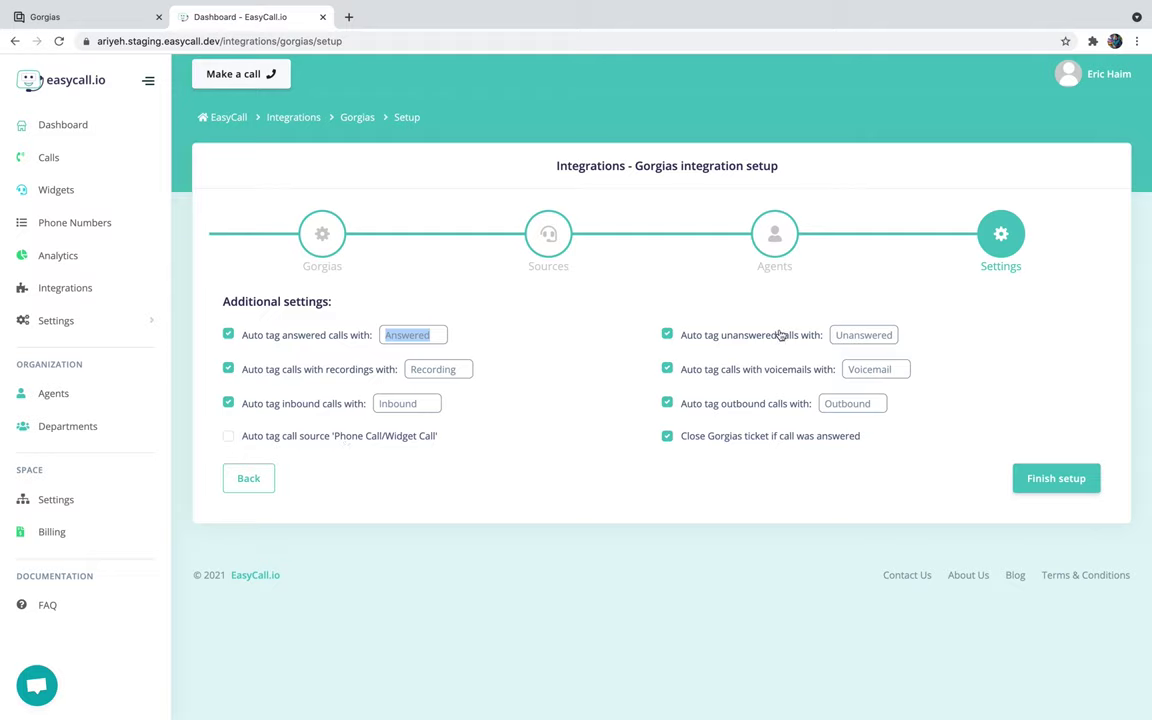
click(838, 335)
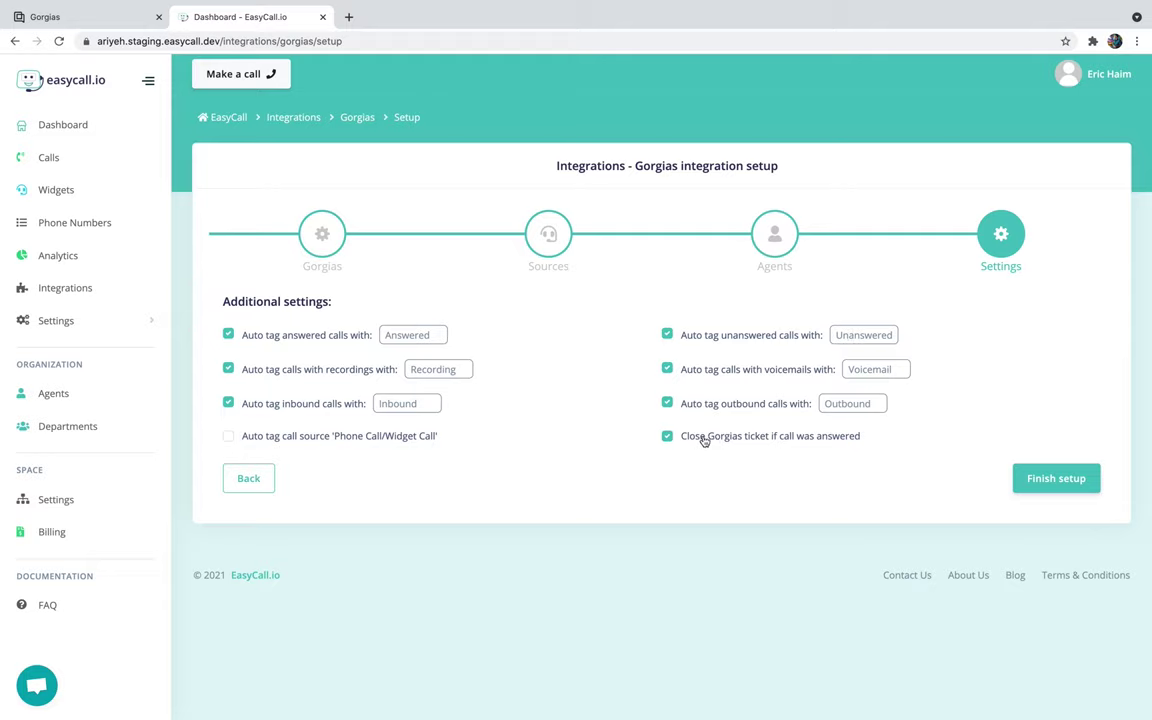
click(777, 440)
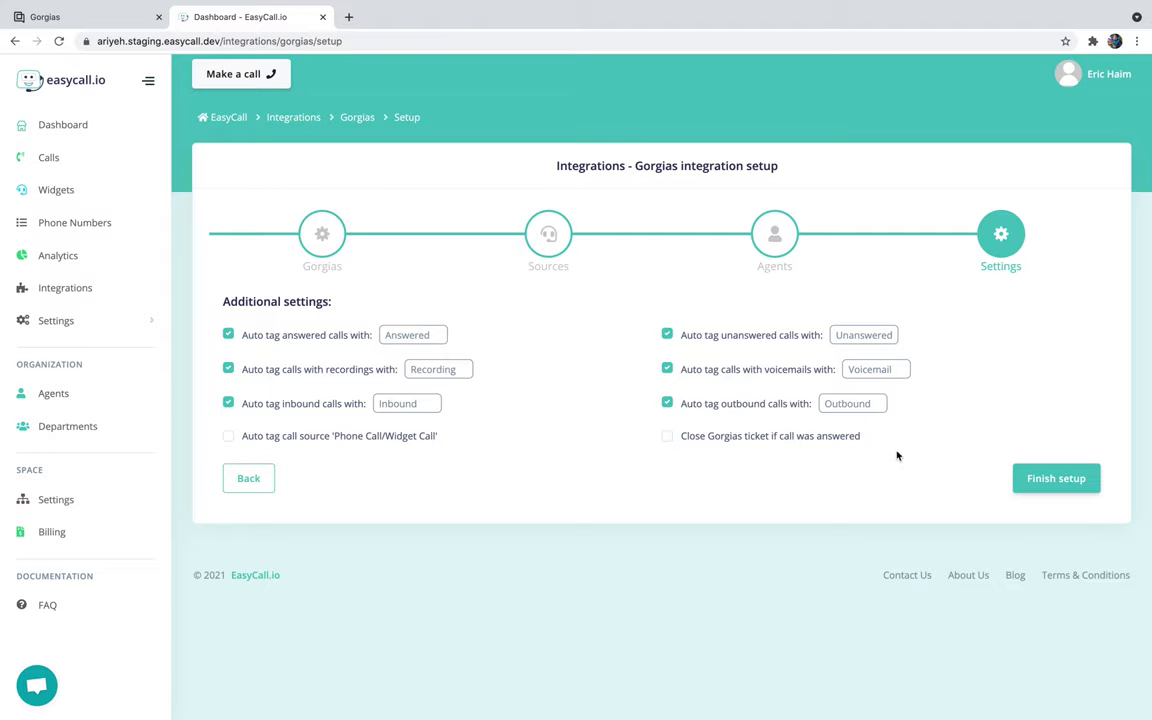
Finish the Gorgias setup, dismiss the success dialog, and open the Make a call dialer
click(1045, 477)
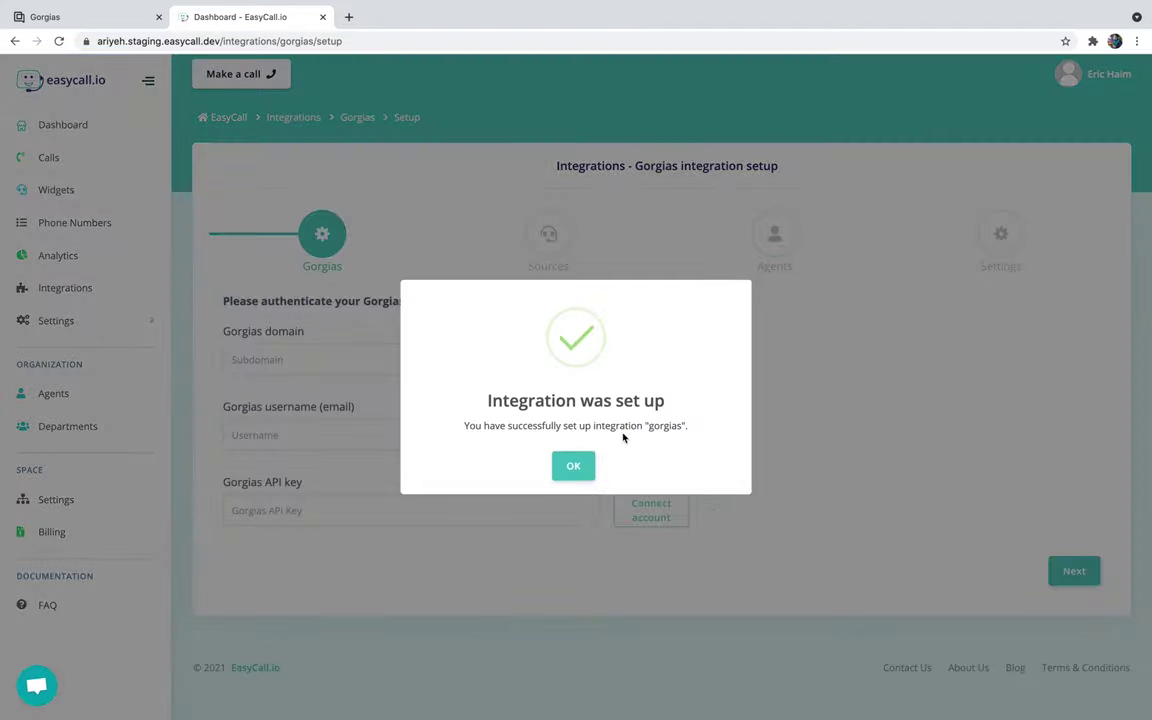
click(575, 465)
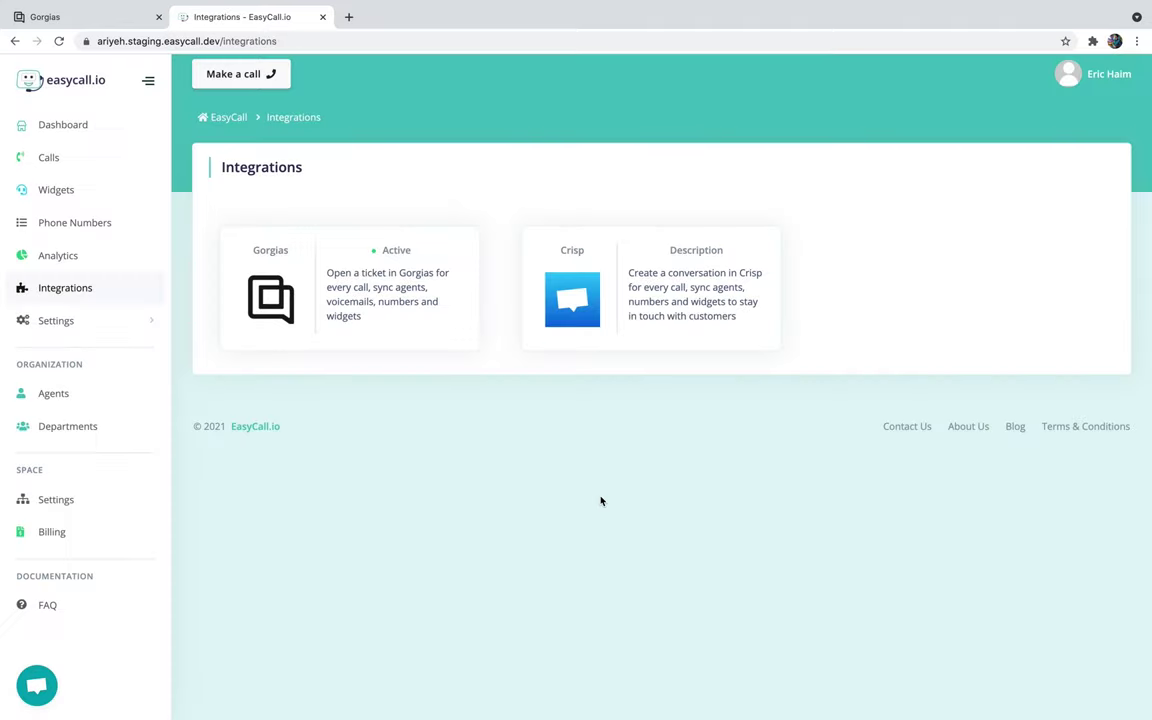
mouse_move(389, 254)
mouse_move(337, 319)
click(226, 78)
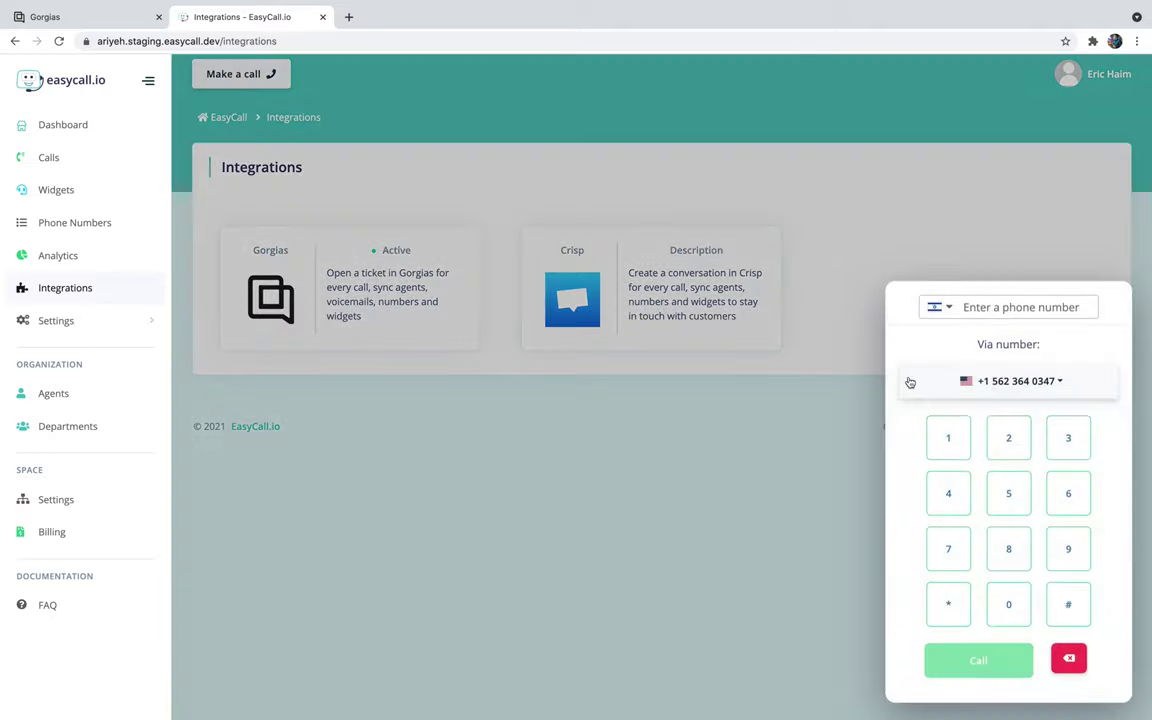
Call a saved phone number from the +972 company number, then end the call
click(926, 384)
click(962, 454)
click(980, 307)
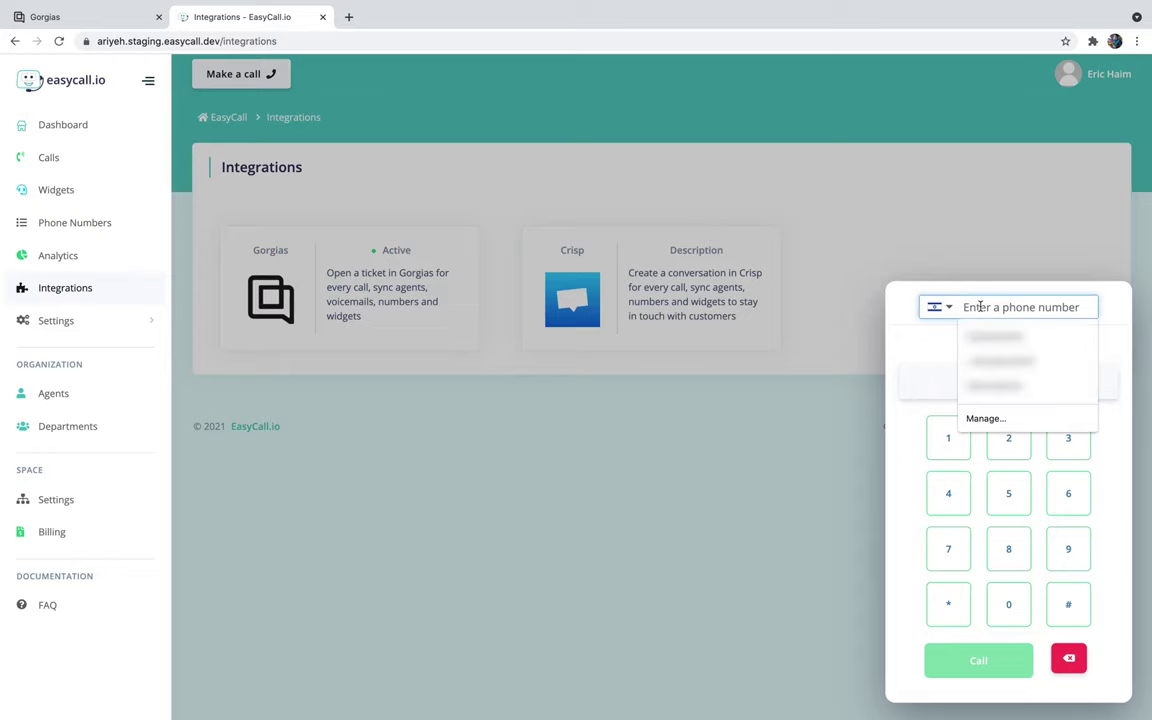
click(995, 336)
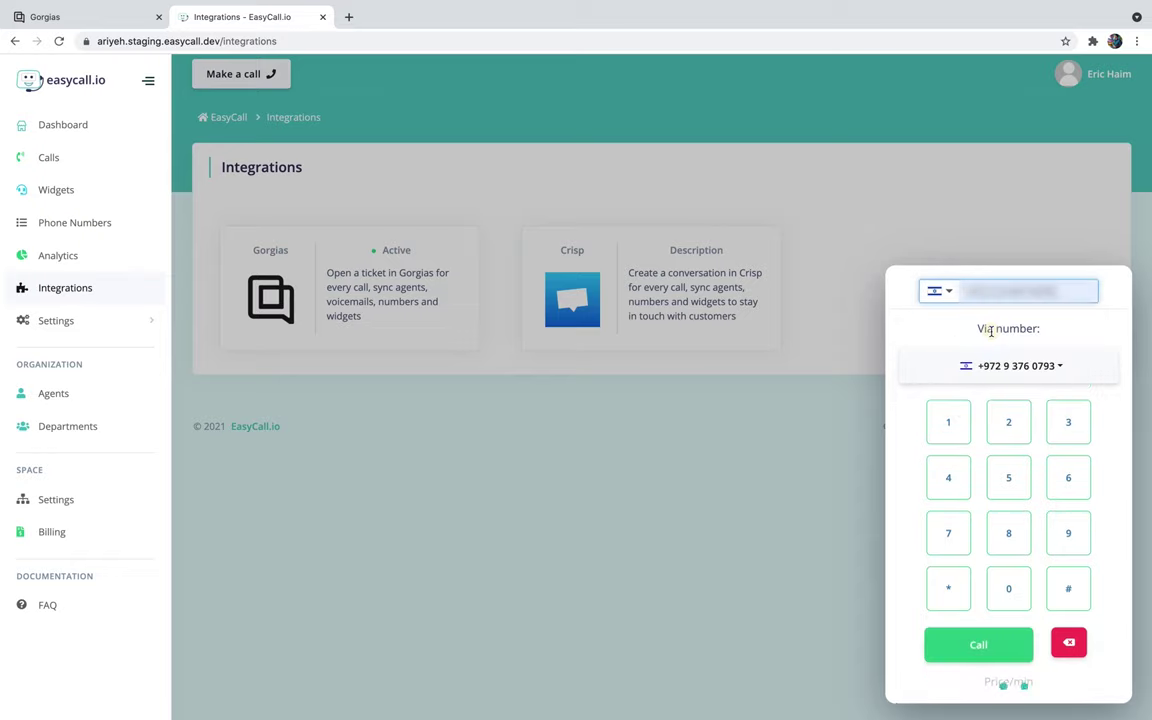
click(978, 644)
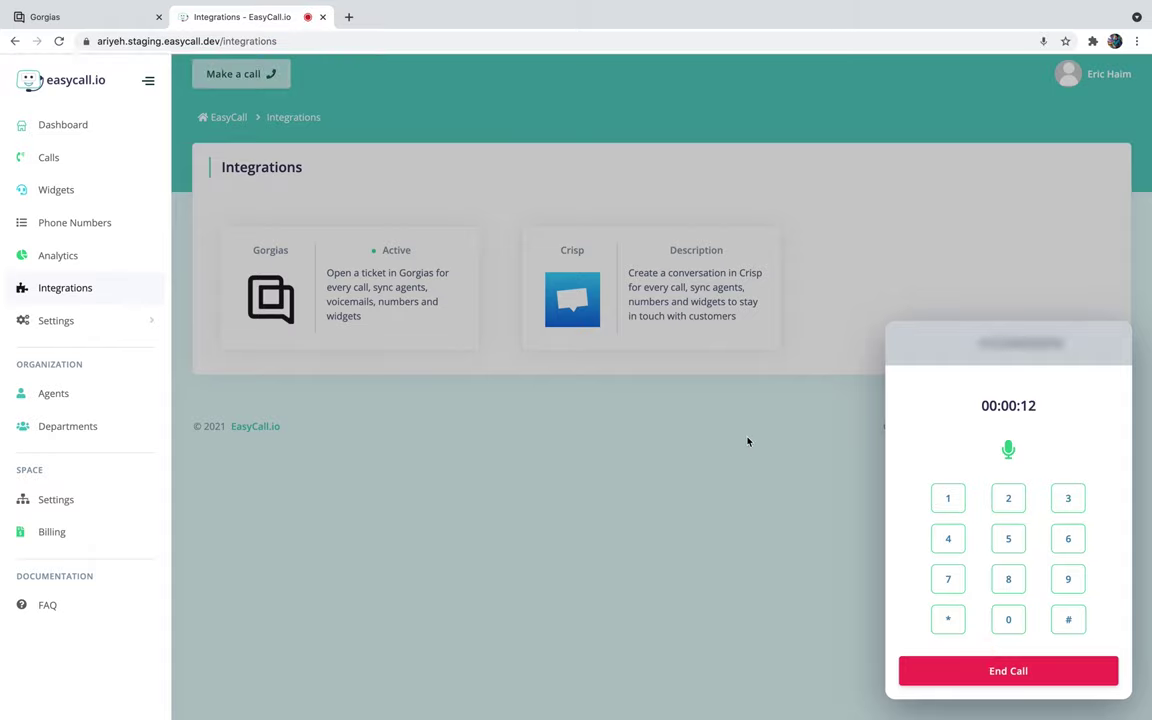
click(973, 671)
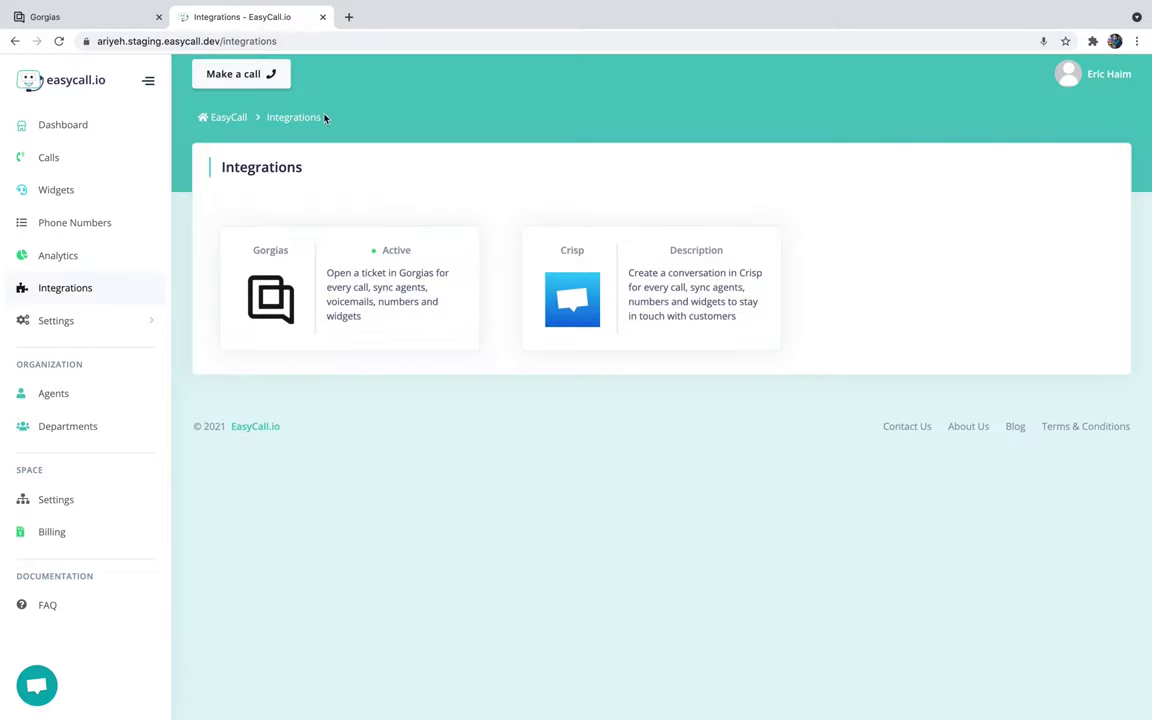
Open the newest Outbound call ticket under Tickets > Open in Gorgias
click(93, 22)
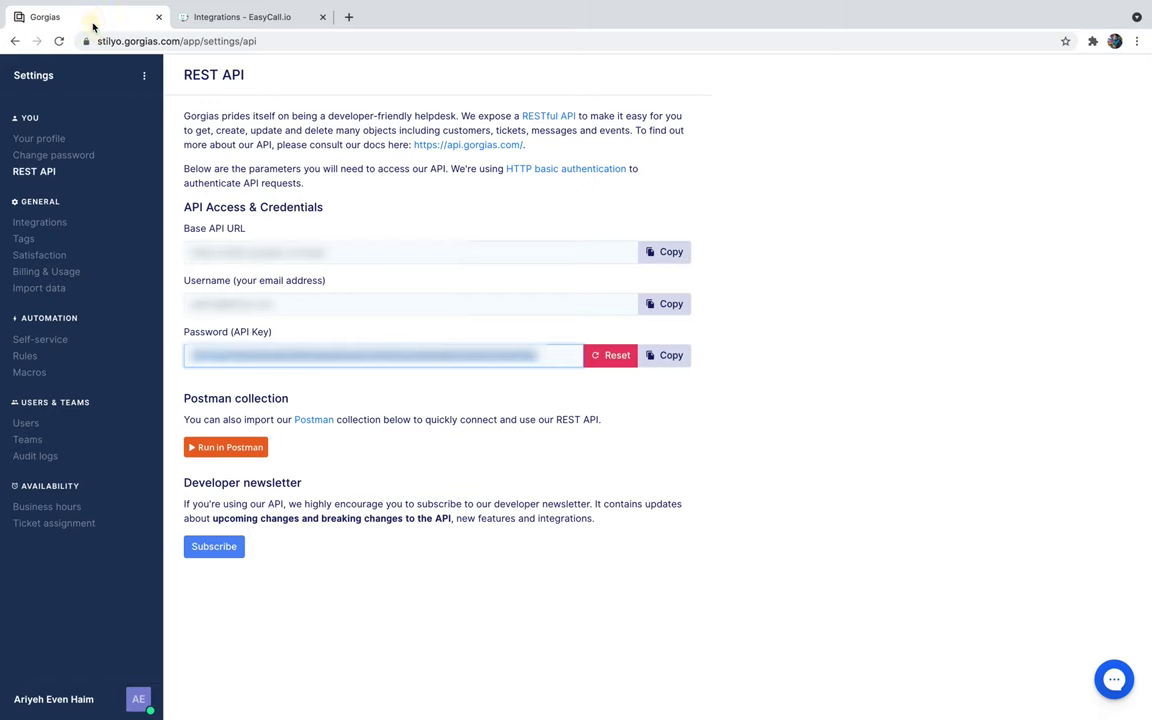
click(55, 74)
click(46, 114)
click(38, 179)
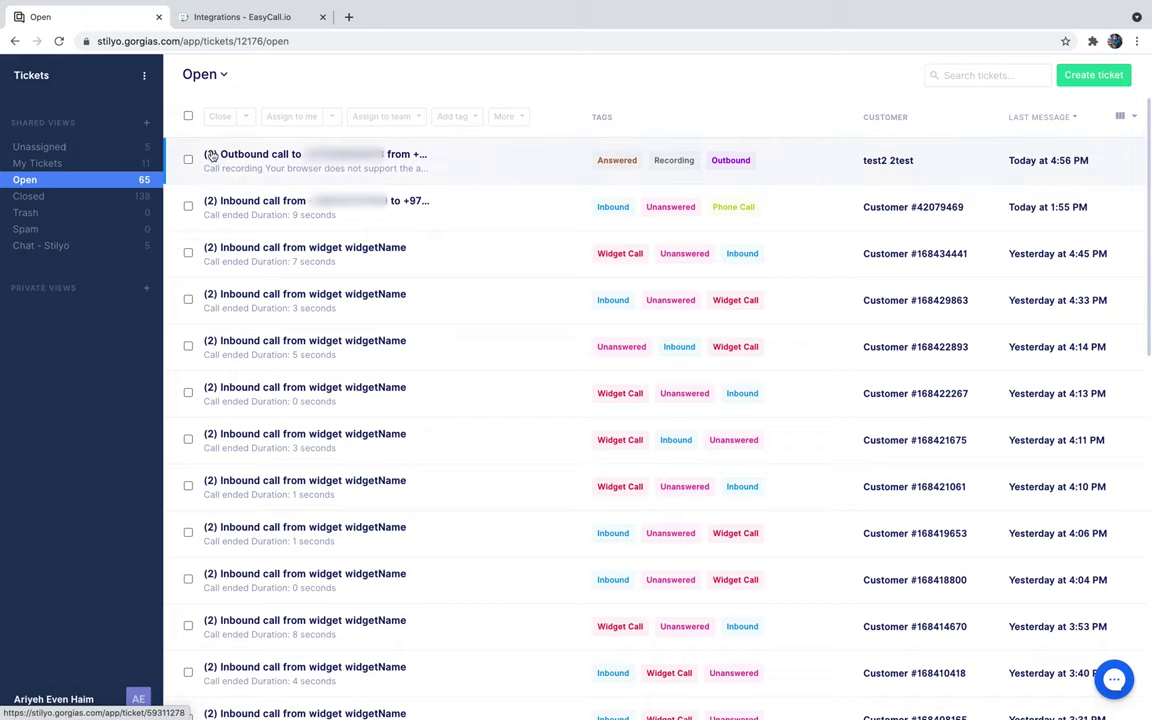
click(255, 164)
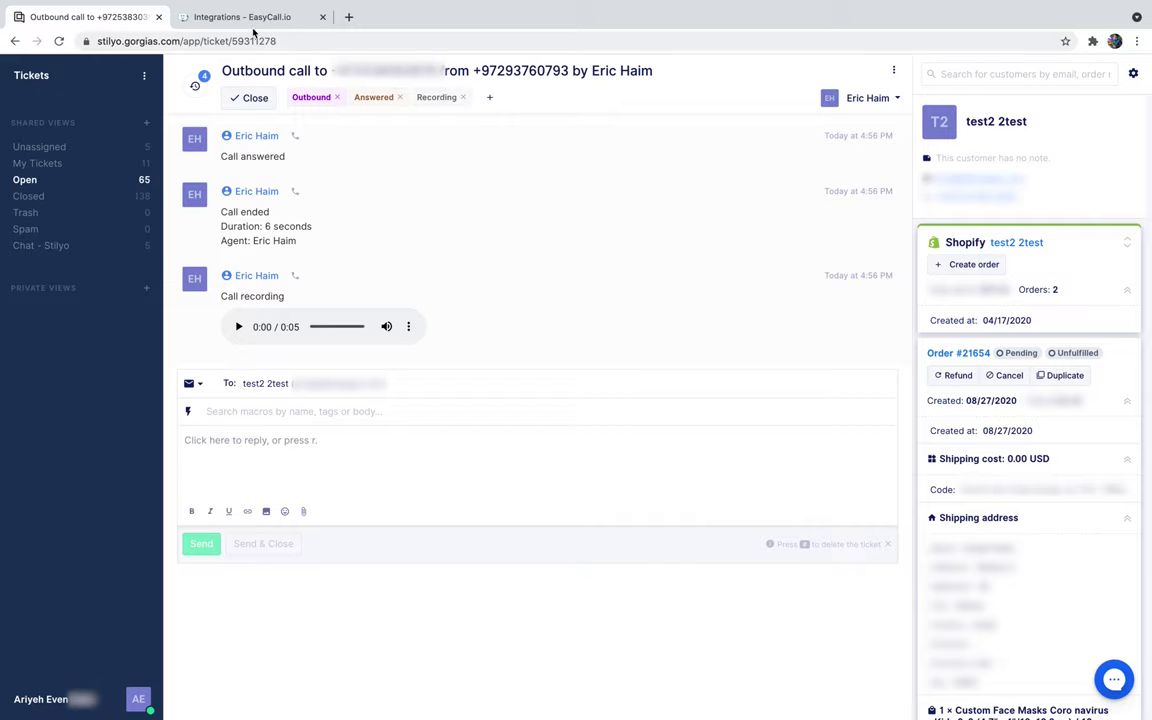
Switch back to the Integrations – EasyCall.io browser tab
click(257, 20)
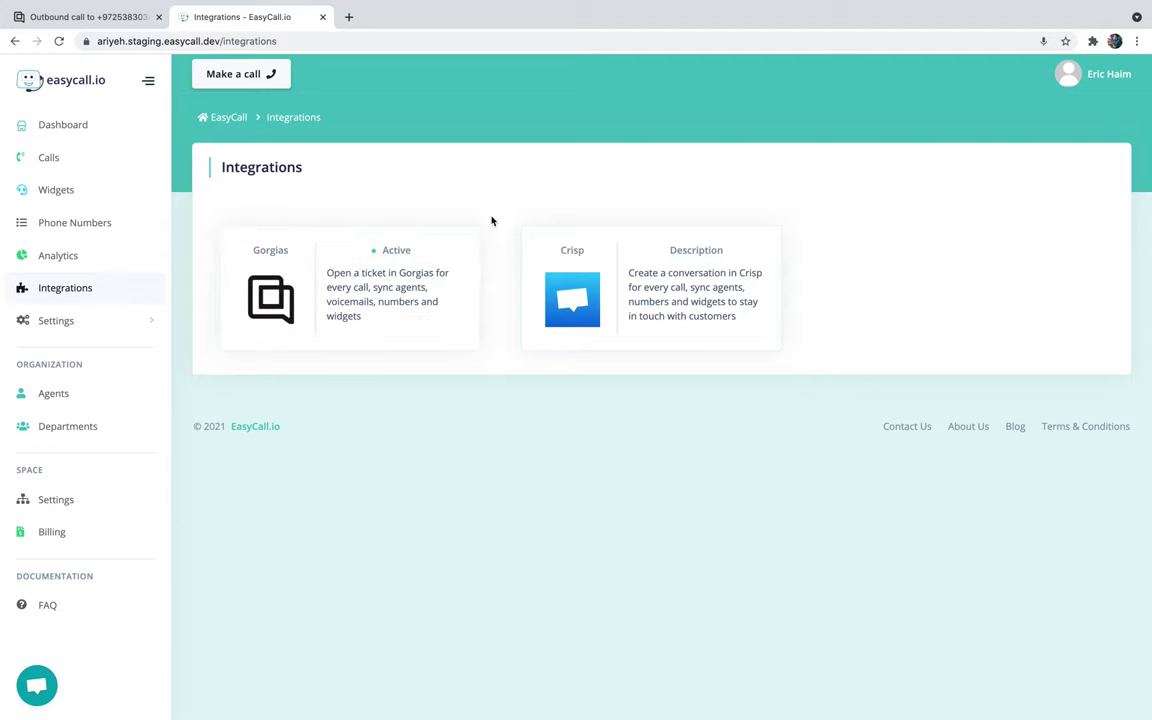